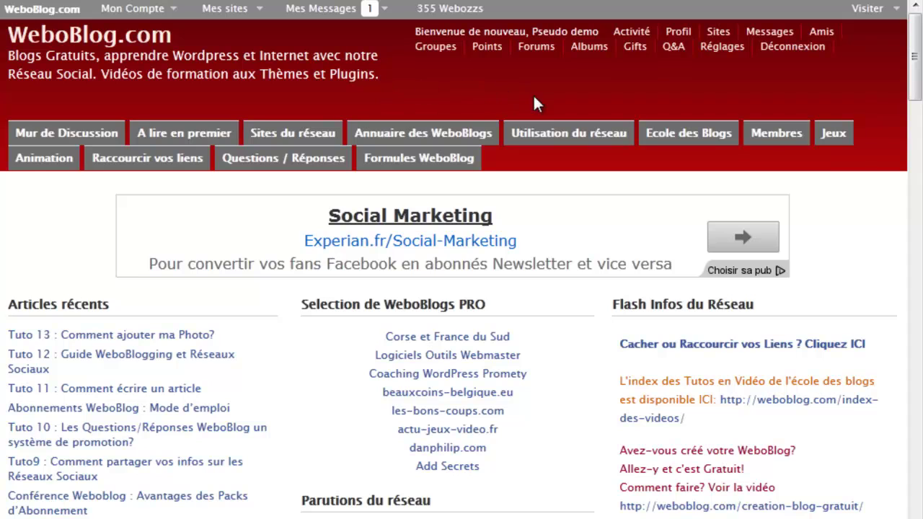
# Step: Open WeboBlog's tutorial video index from the 'Utilisation du réseau' menu and scroll to Tuto8
pyautogui.moveTo(543, 137)
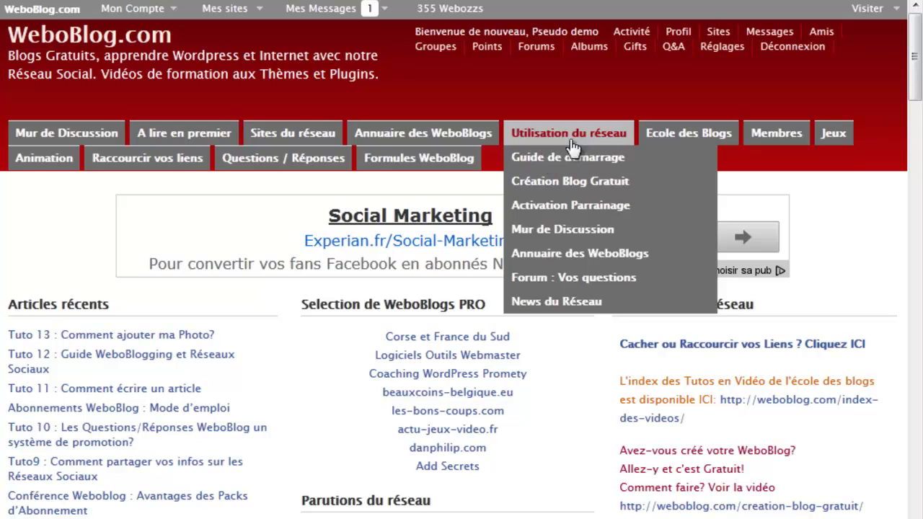
pyautogui.moveTo(664, 142)
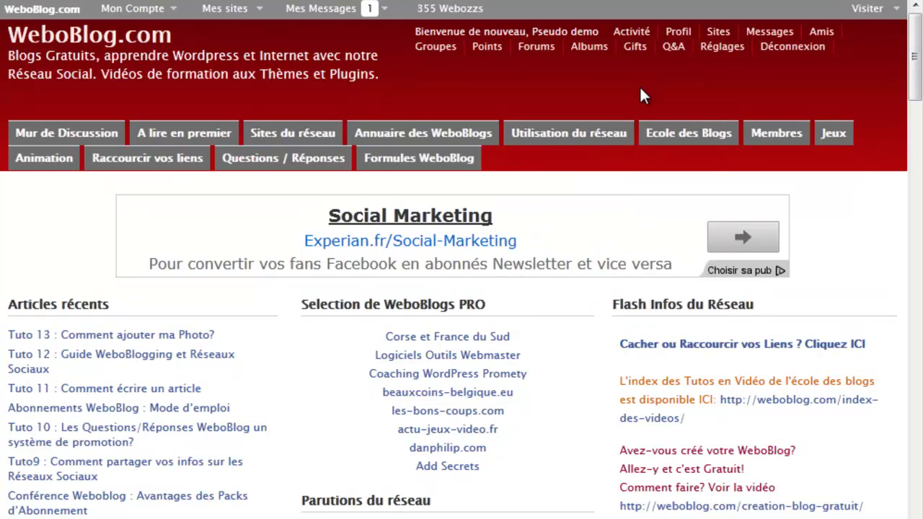
pyautogui.moveTo(583, 141)
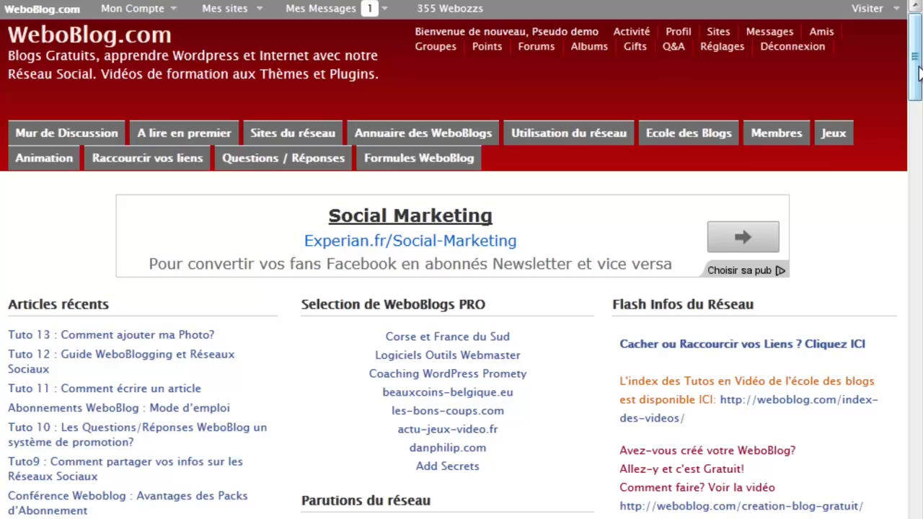
pyautogui.moveTo(919, 78); pyautogui.dragTo(916, 207)
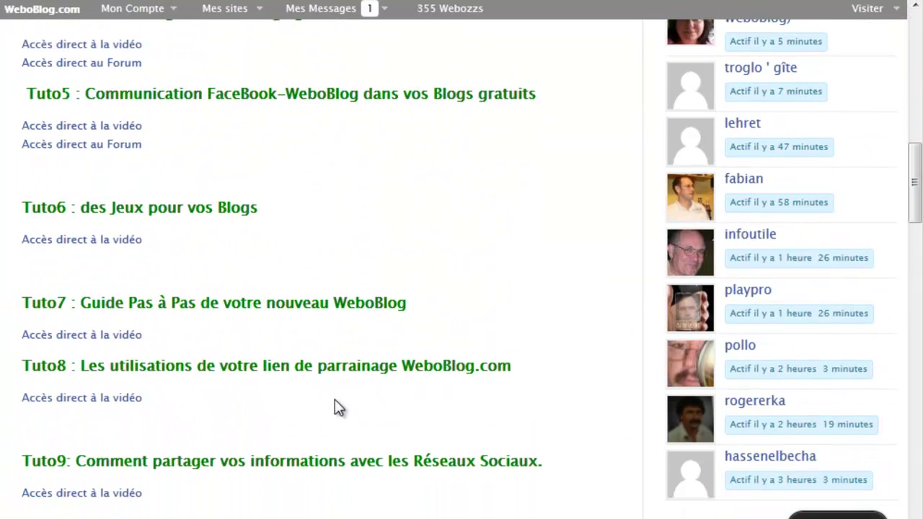
# Step: Open the Tuto8 'Accès direct à la vidéo' article on referral links and scroll through it
pyautogui.click(99, 404)
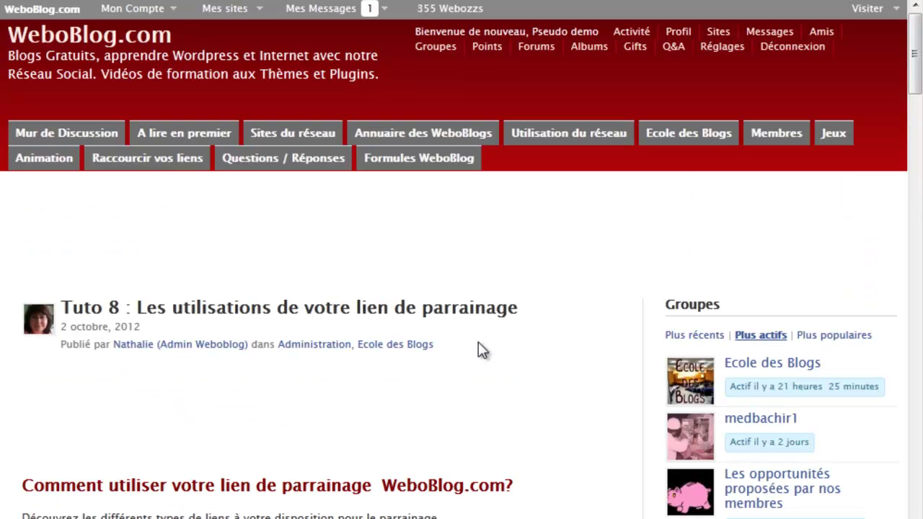
pyautogui.moveTo(913, 77); pyautogui.dragTo(919, 186)
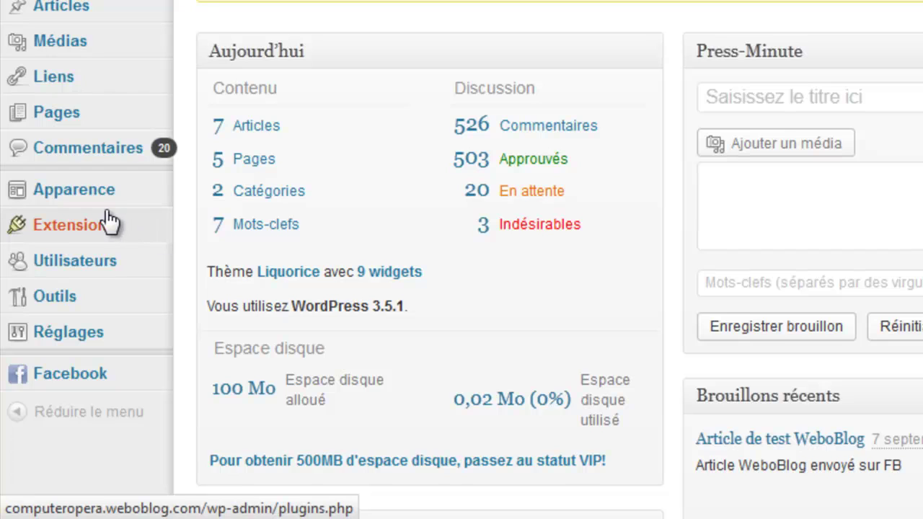
# Step: Open Utilisateurs > Affiliate Referrals and expand the affiliate settings to reveal the referral URL
pyautogui.moveTo(103, 200)
pyautogui.moveTo(94, 279)
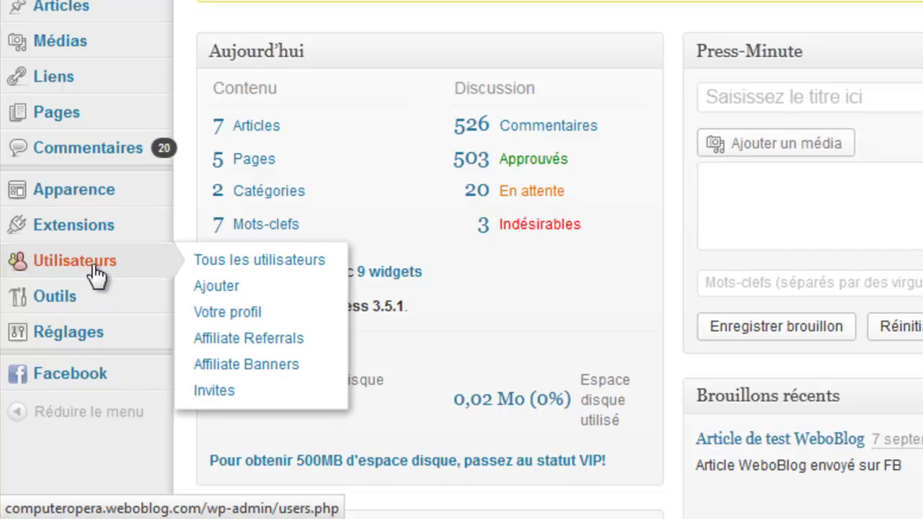
pyautogui.click(254, 339)
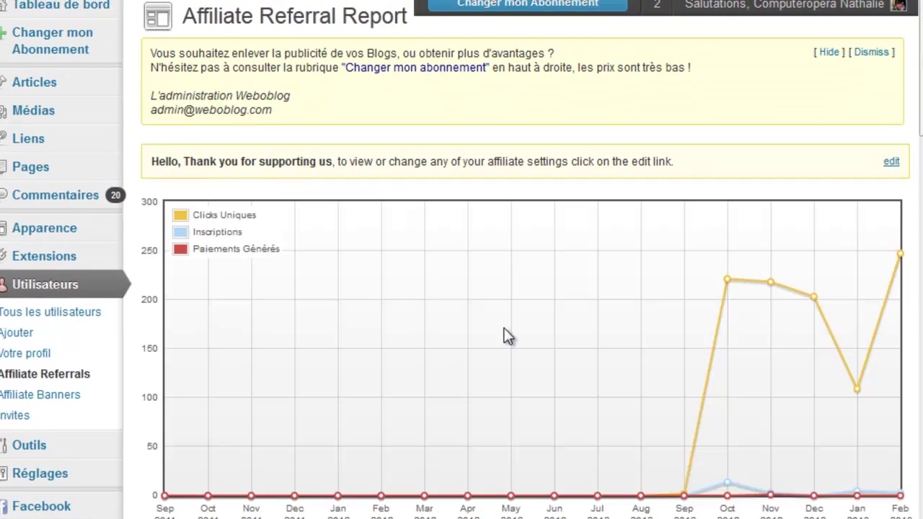
pyautogui.click(893, 162)
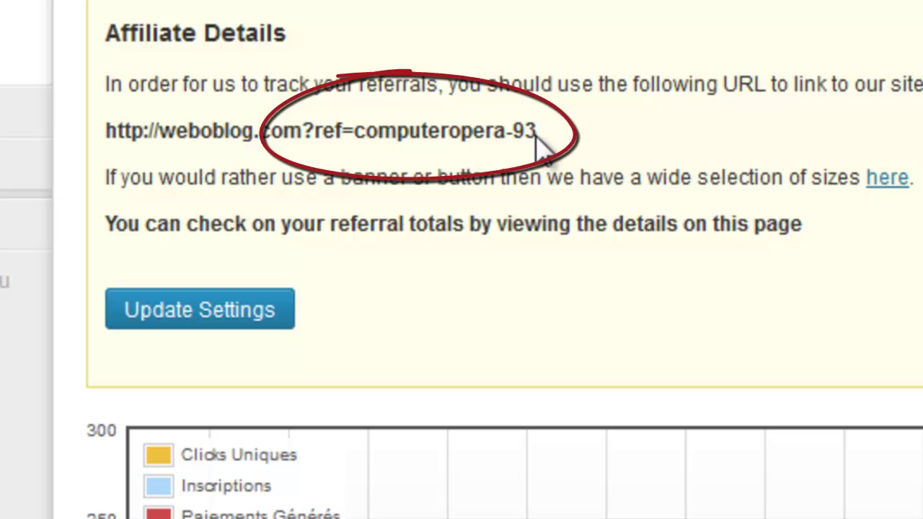
# Step: Highlight the '?ref=' suffix, question mark included, at the end of the affiliate URL
pyautogui.moveTo(554, 136); pyautogui.dragTo(311, 132)
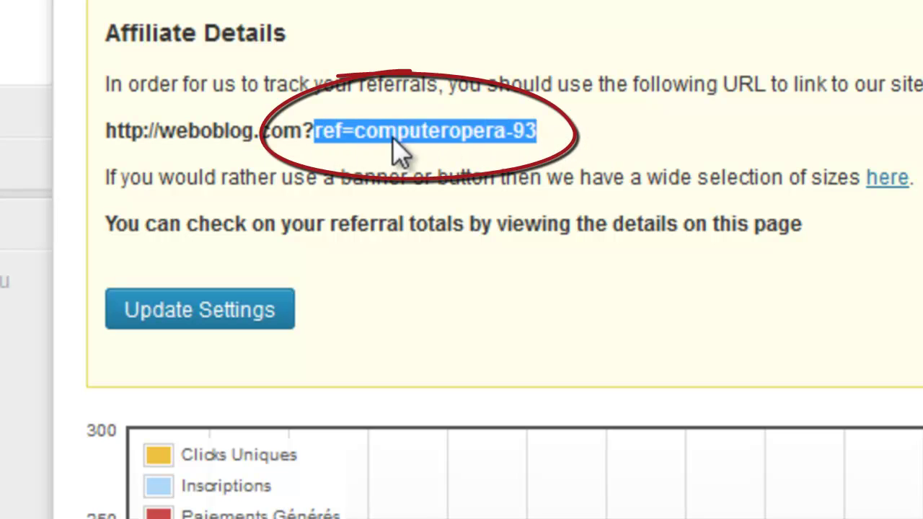
pyautogui.click(304, 138)
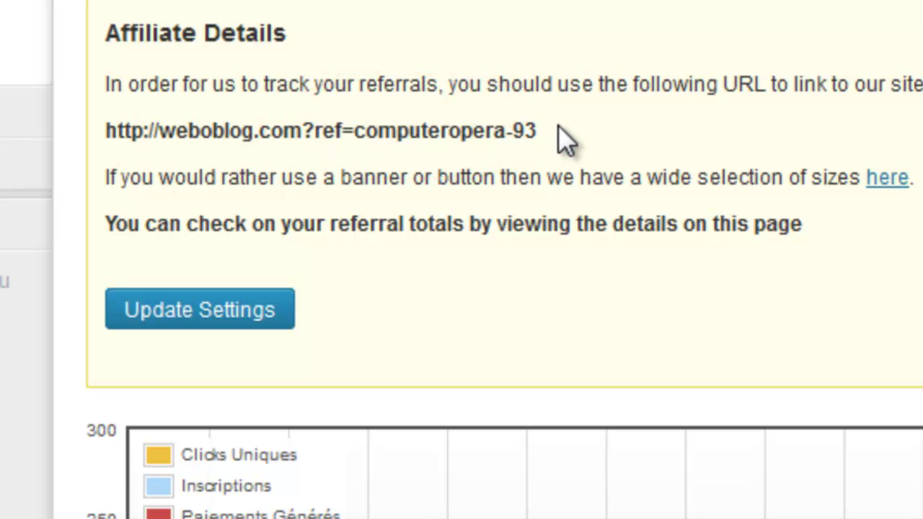
pyautogui.moveTo(552, 127); pyautogui.dragTo(304, 132)
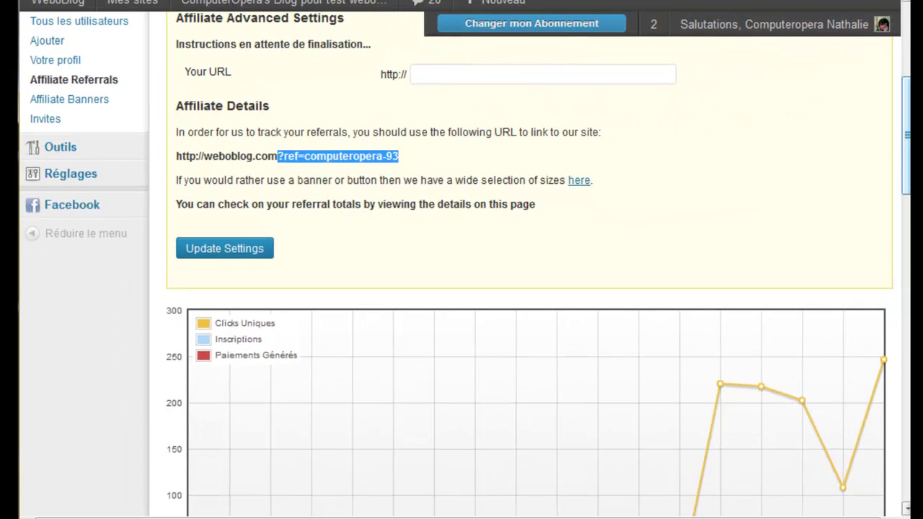
# Step: Scroll through the referral clicks, sign-ups and payments charts
pyautogui.scroll(-5, 531, 289)
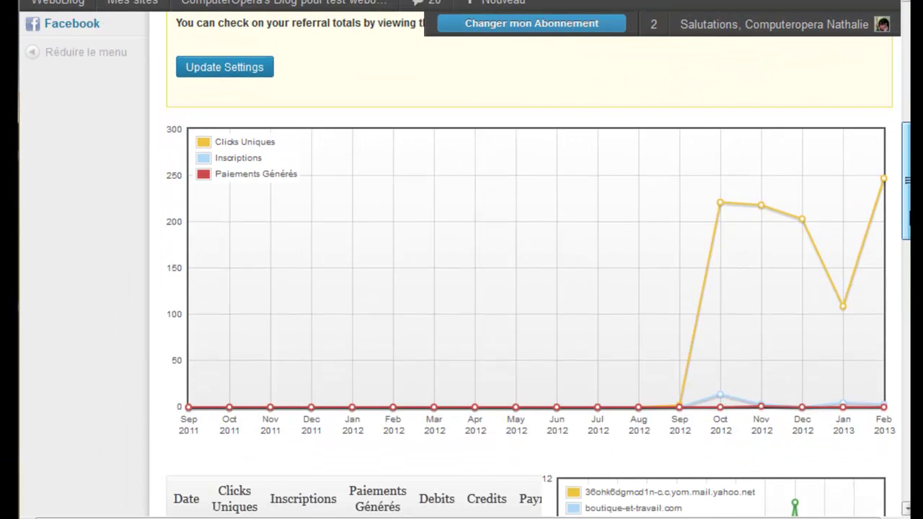
pyautogui.scroll(8, 908, 142)
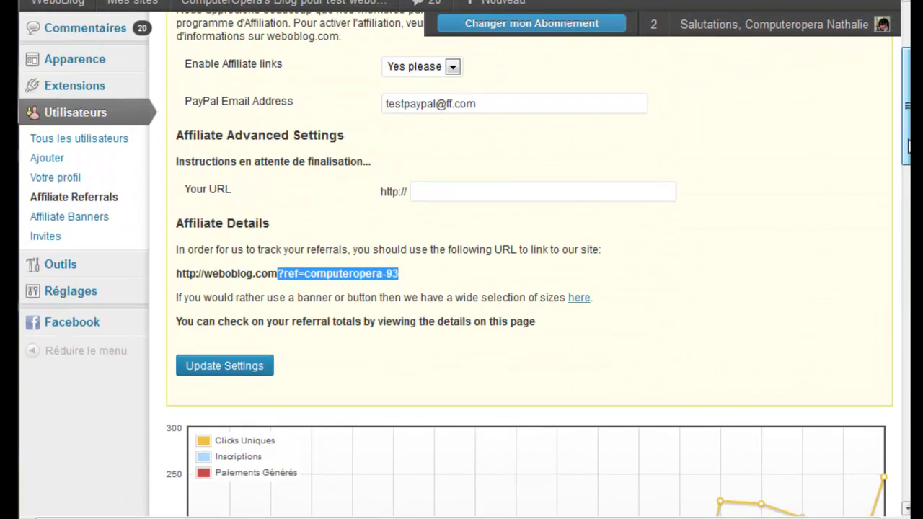
pyautogui.scroll(-9, 909, 144)
pyautogui.moveTo(908, 224); pyautogui.dragTo(909, 319)
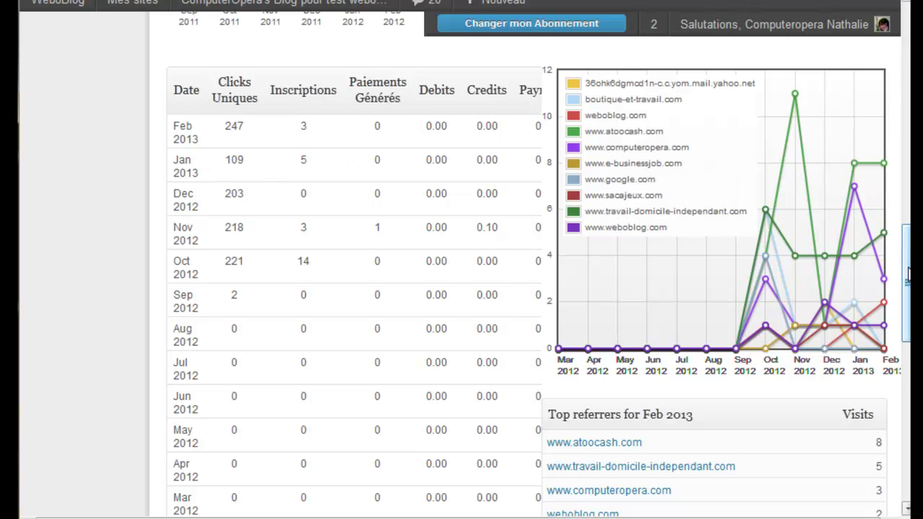
pyautogui.scroll(-1, 909, 289)
pyautogui.scroll(2, 909, 288)
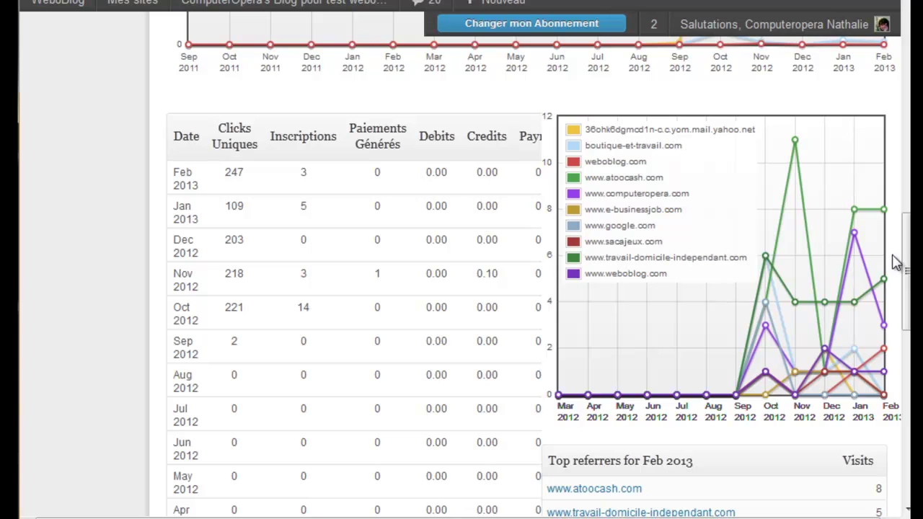
# Step: Review the top-referrer tables, then go to Utilisateurs > Affiliate Banners
pyautogui.moveTo(907, 273); pyautogui.dragTo(909, 367)
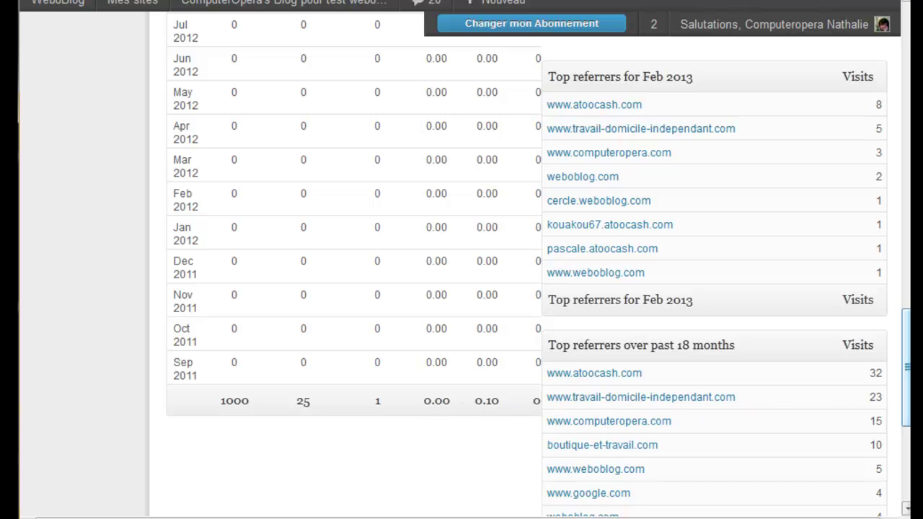
pyautogui.moveTo(907, 390); pyautogui.dragTo(909, 325)
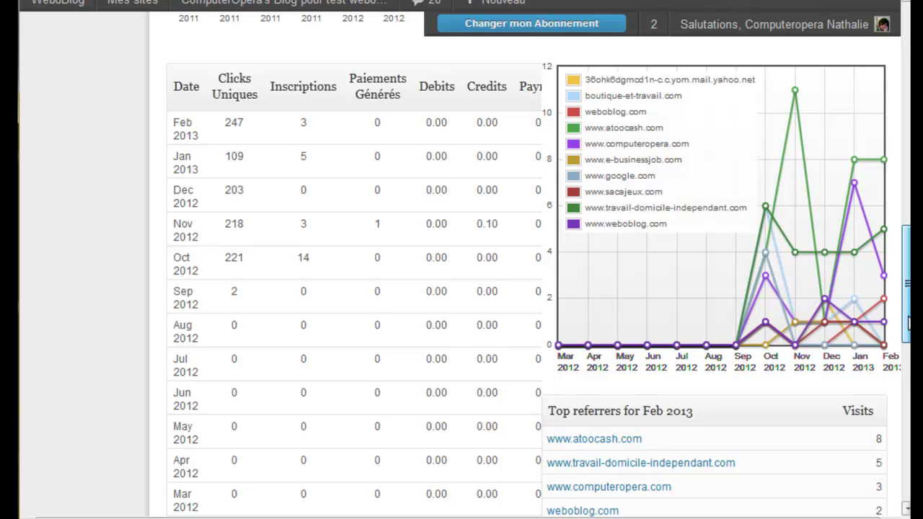
pyautogui.moveTo(910, 322); pyautogui.dragTo(910, 318)
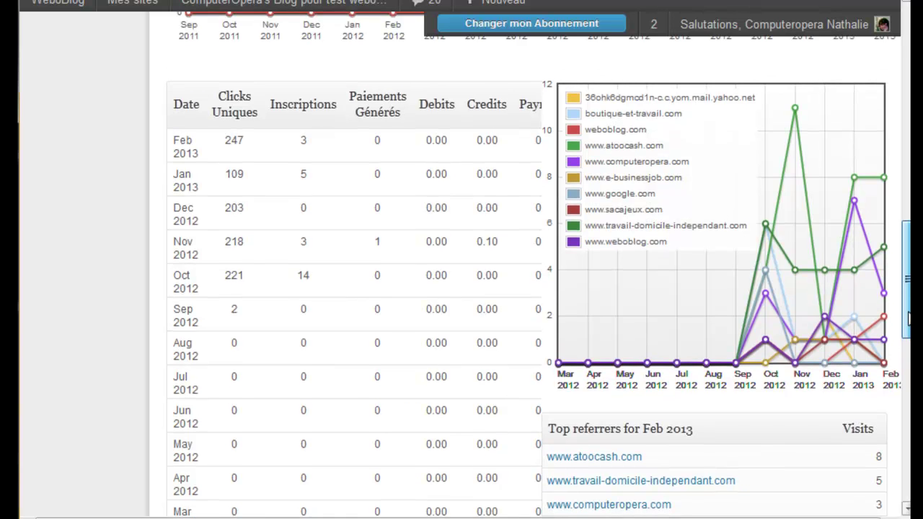
pyautogui.scroll(-3, 908, 318)
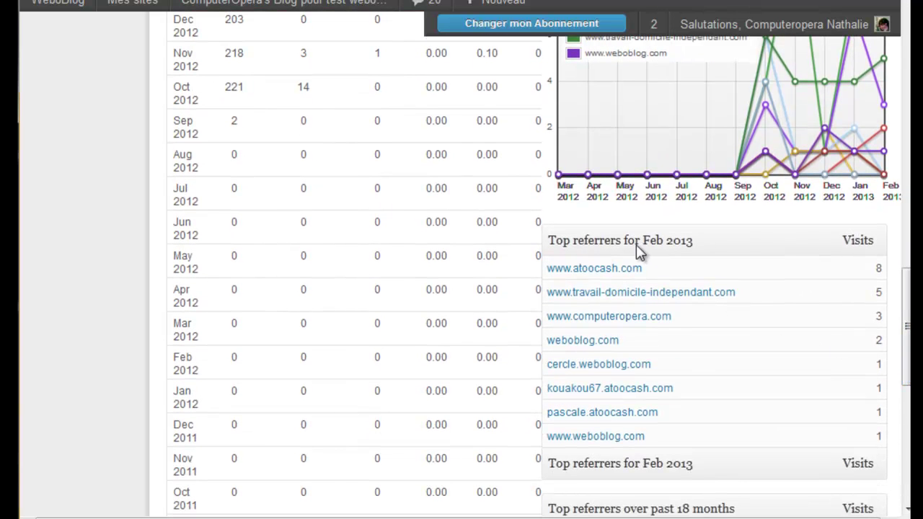
pyautogui.moveTo(908, 326); pyautogui.dragTo(907, 253)
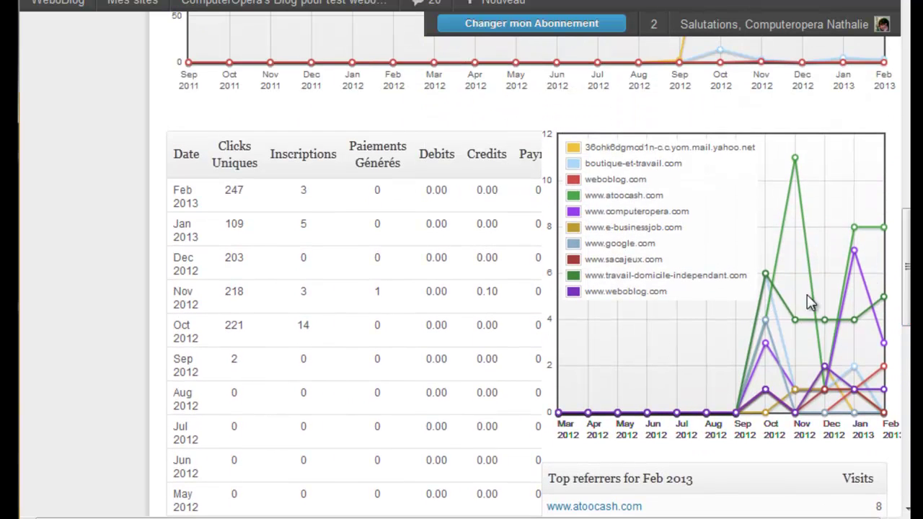
pyautogui.moveTo(904, 303); pyautogui.dragTo(897, 117)
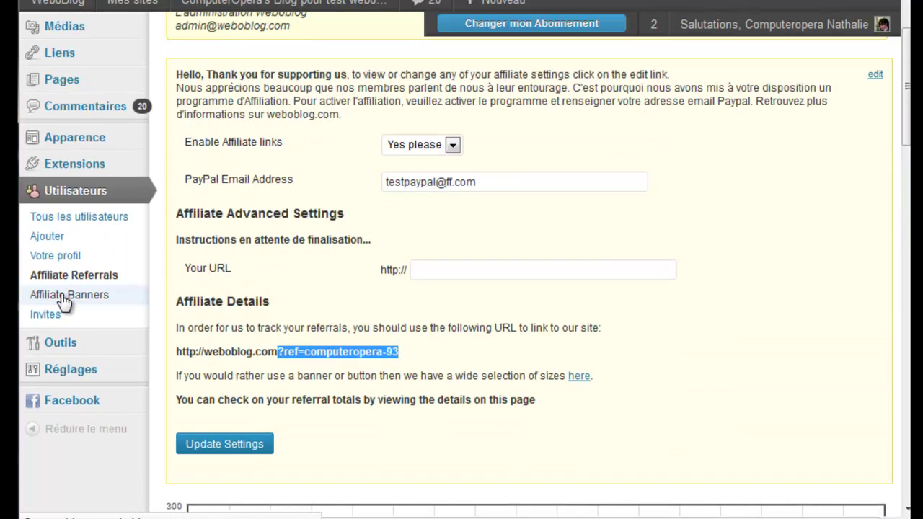
pyautogui.click(78, 297)
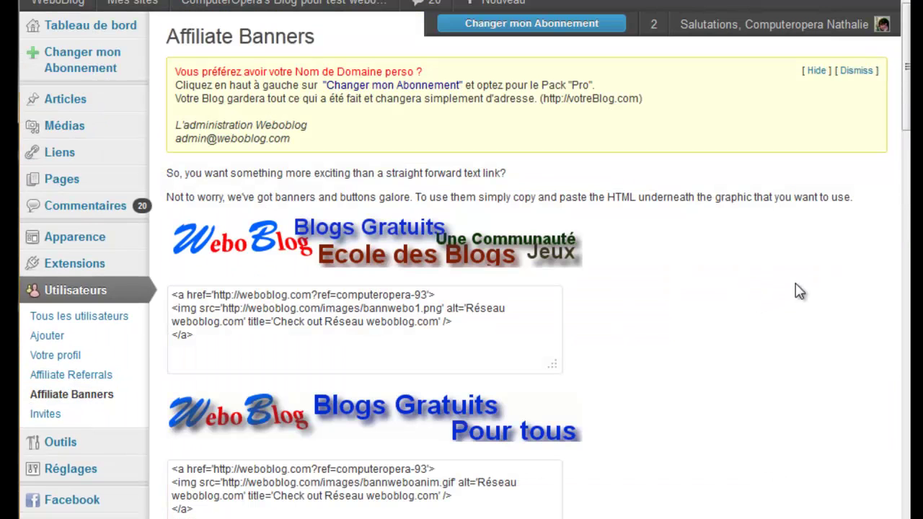
# Step: Select the bannweboanim.gif banner's HTML code to show its embedded ?ref= referral link
pyautogui.moveTo(907, 139)
pyautogui.mouseDown()
pyautogui.moveTo(907, 509)
pyautogui.moveTo(892, 140)
pyautogui.mouseUp()
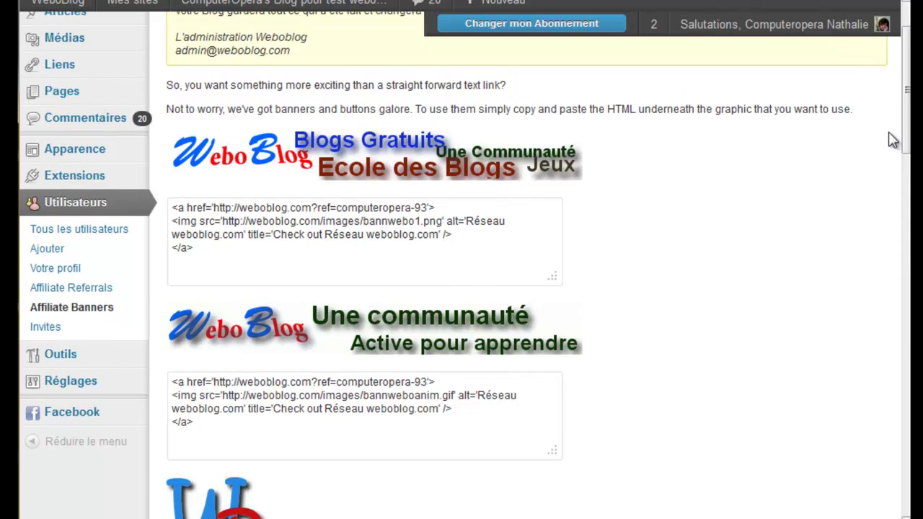
pyautogui.moveTo(205, 424); pyautogui.dragTo(166, 386)
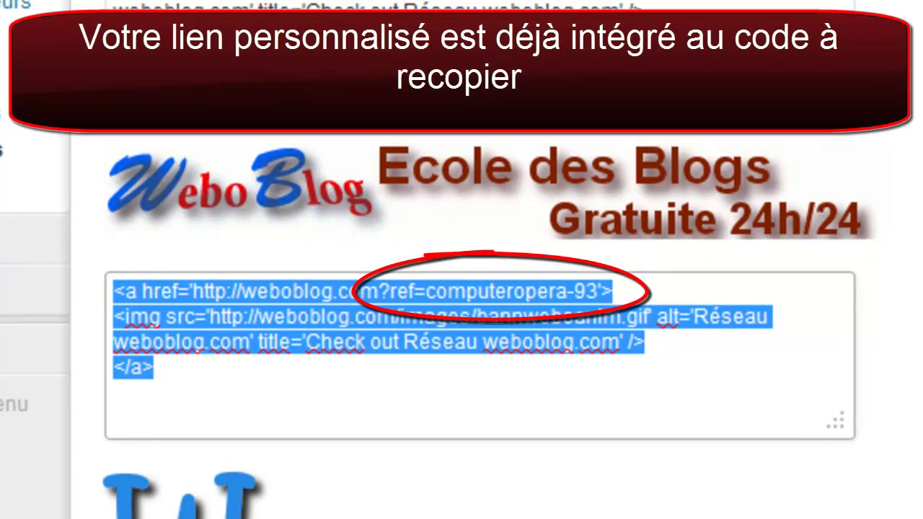
pyautogui.scroll(-10, 915, 365)
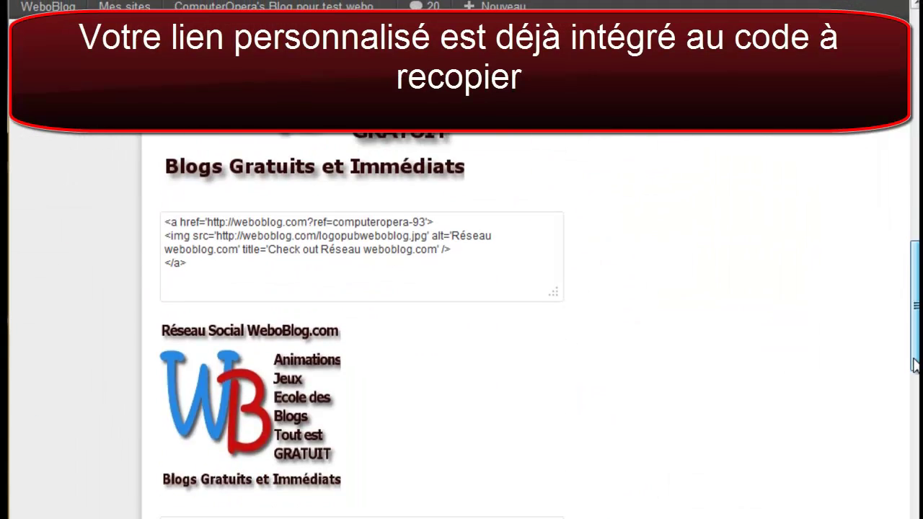
pyautogui.moveTo(915, 365); pyautogui.dragTo(909, 206)
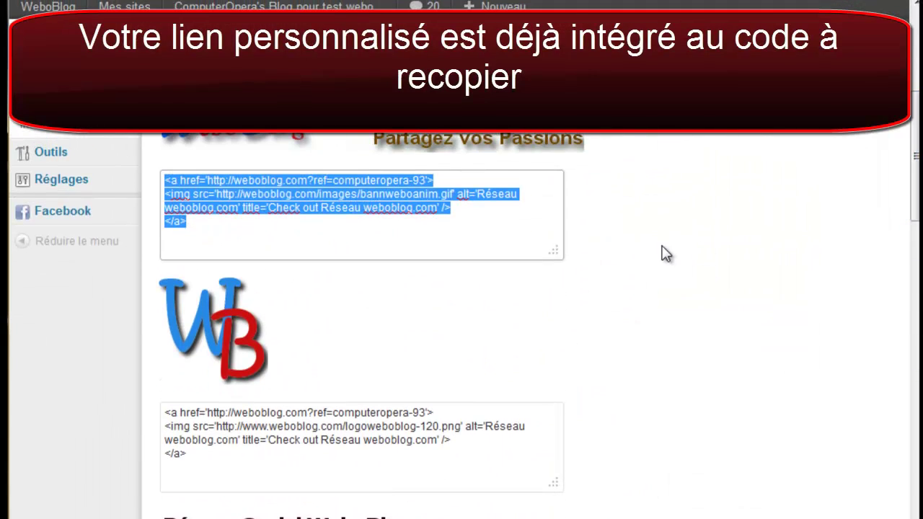
pyautogui.moveTo(916, 191); pyautogui.dragTo(916, 178)
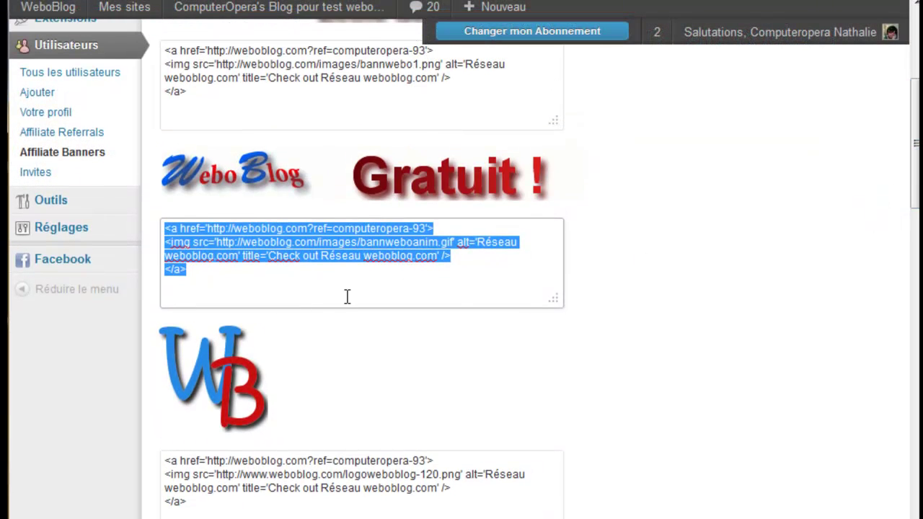
pyautogui.moveTo(193, 272); pyautogui.dragTo(162, 233)
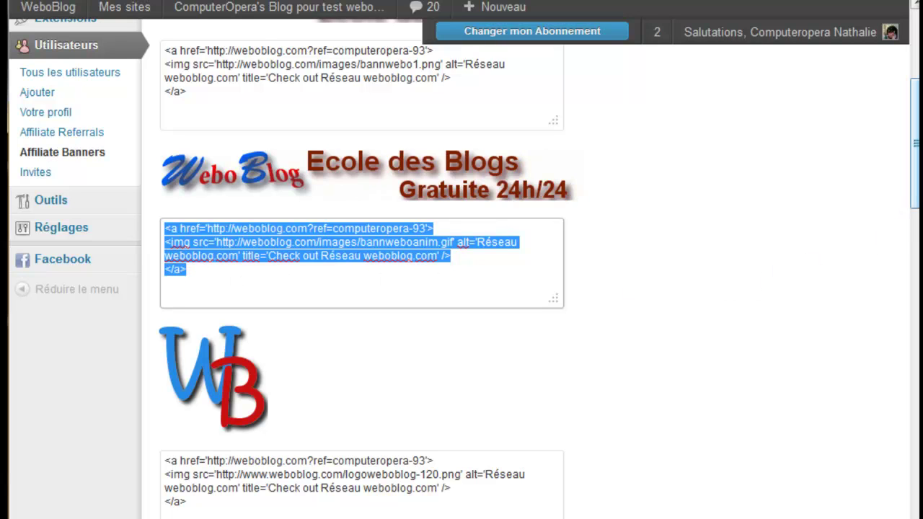
pyautogui.moveTo(916, 200); pyautogui.dragTo(915, 142)
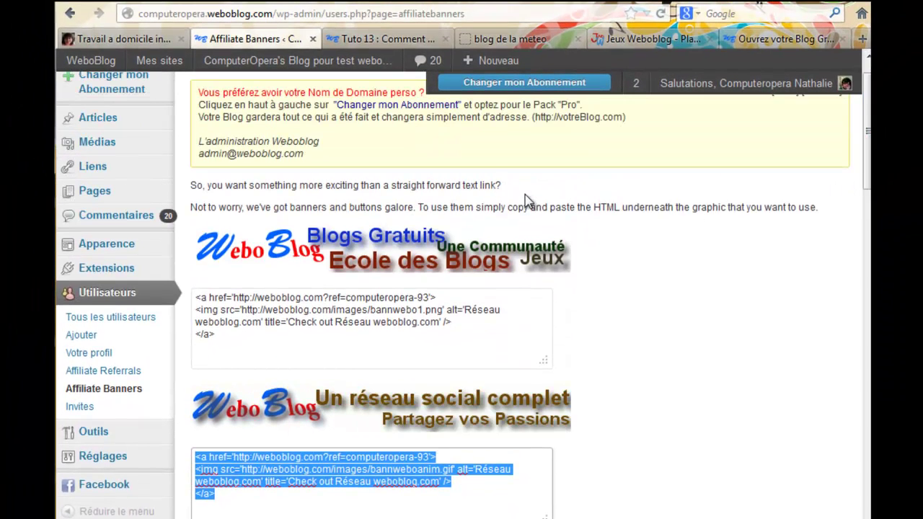
# Step: Switch to the Tuto 13 article and put the cursor at the end of its ?ref= address
pyautogui.click(390, 39)
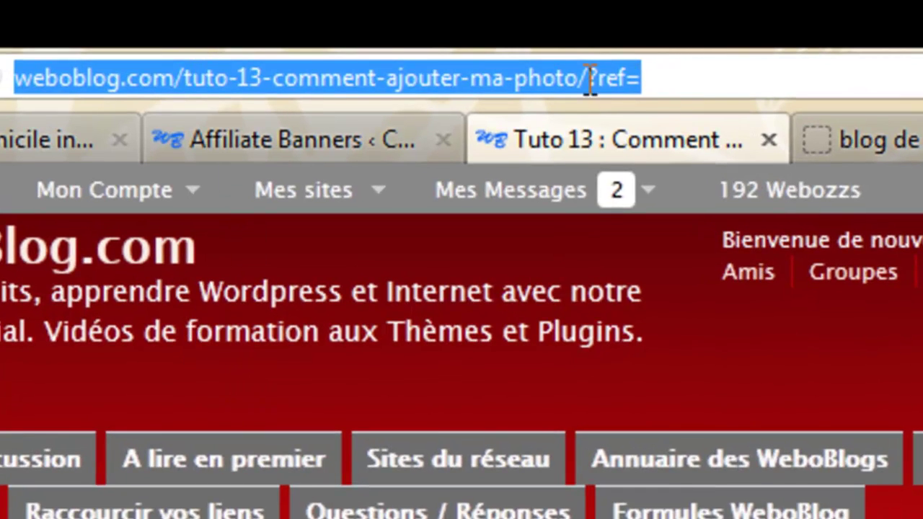
pyautogui.click(695, 72)
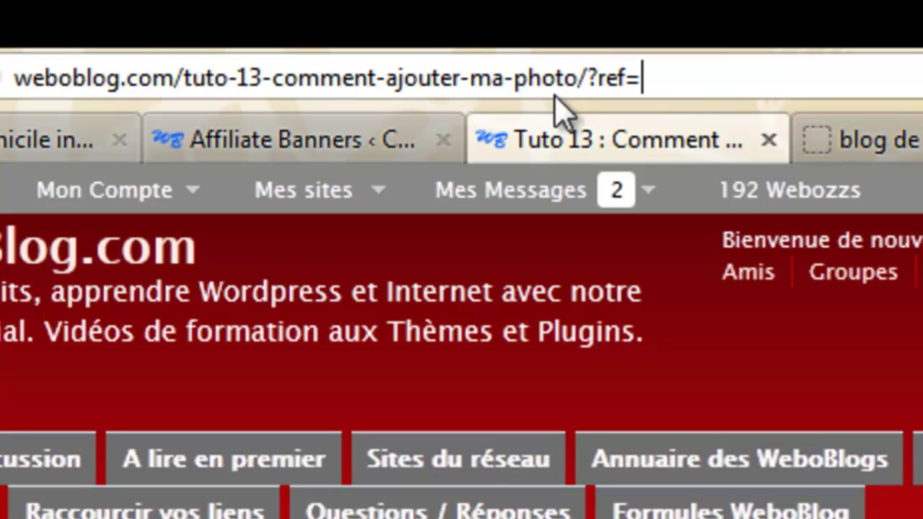
pyautogui.click(590, 79)
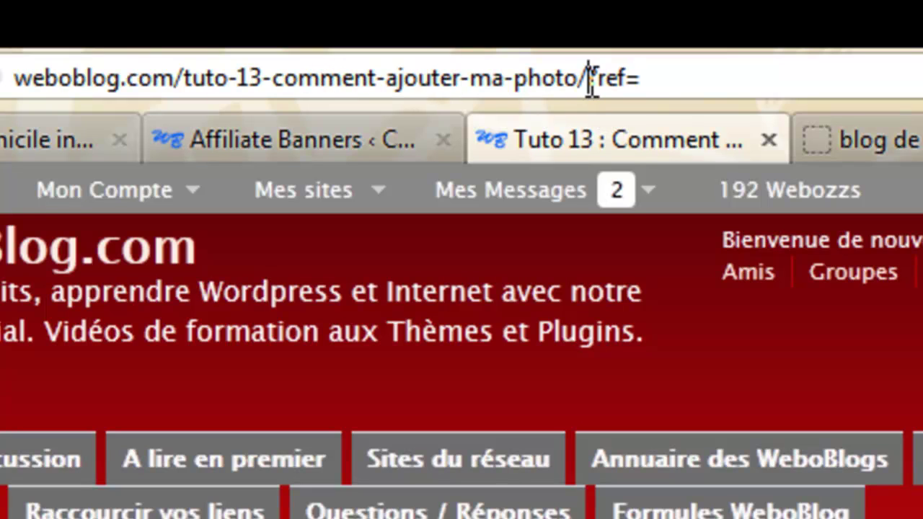
pyautogui.click(653, 75)
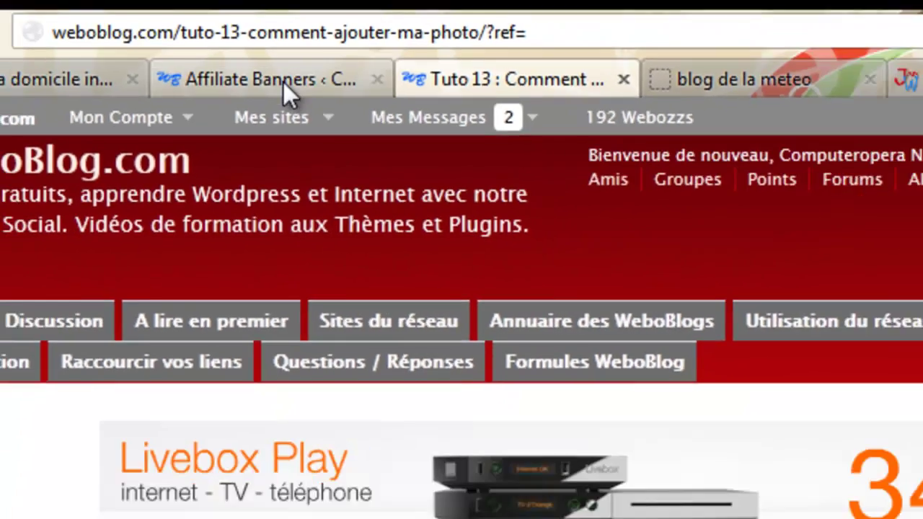
pyautogui.click(277, 141)
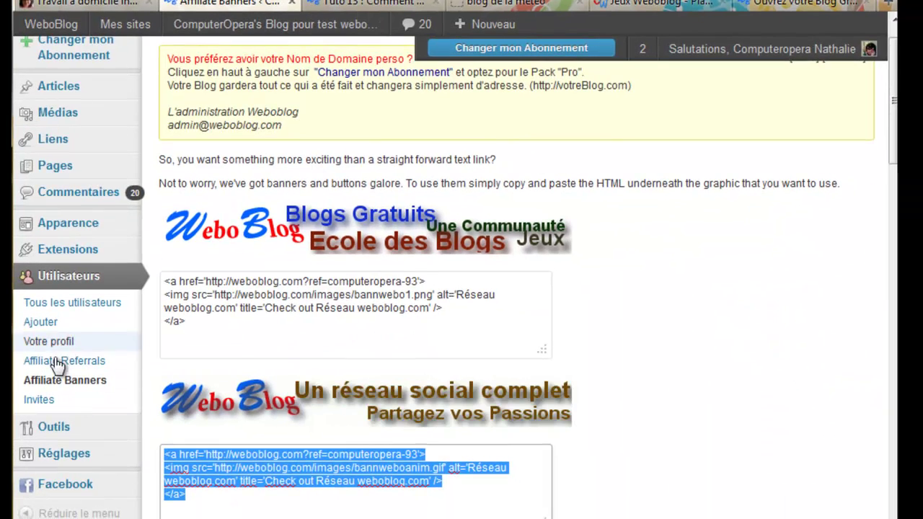
pyautogui.click(57, 364)
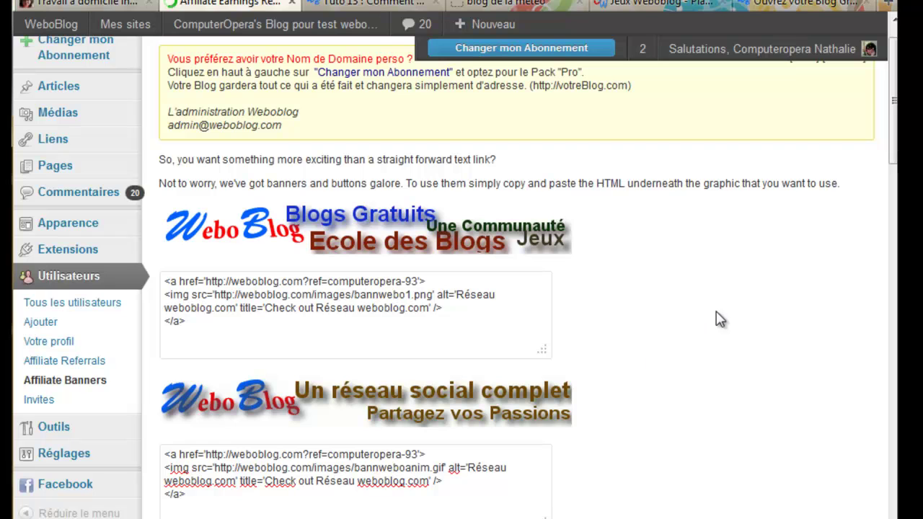
pyautogui.scroll(-5, 278, 181)
pyautogui.moveTo(270, 179); pyautogui.dragTo(401, 189)
pyautogui.rightClick(376, 186)
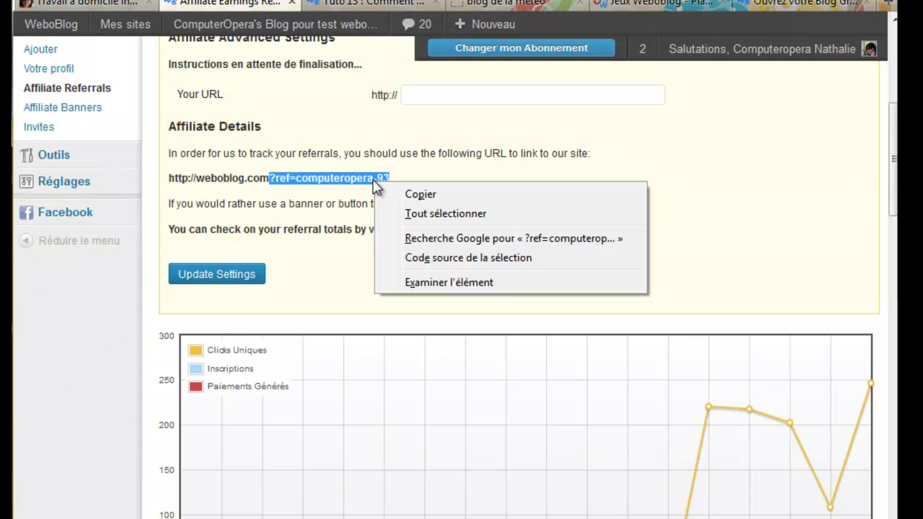
pyautogui.click(411, 194)
pyautogui.click(328, 3)
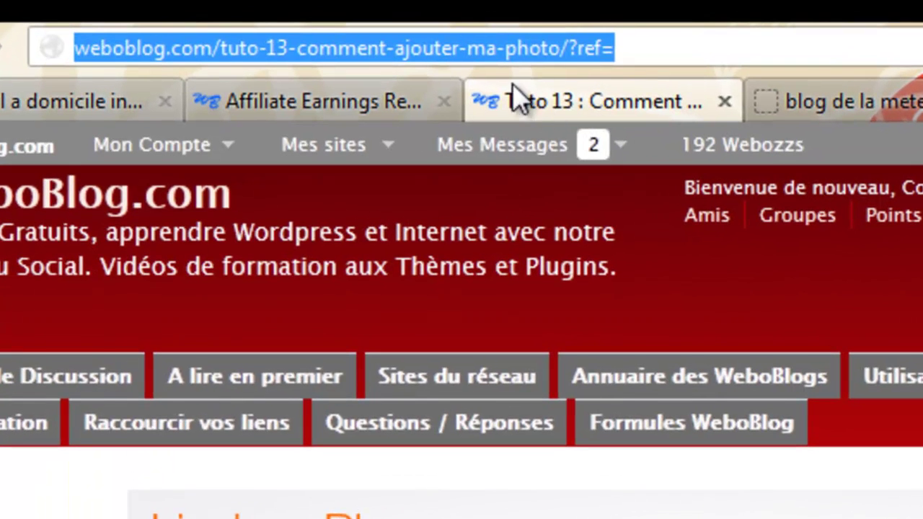
pyautogui.moveTo(619, 48); pyautogui.dragTo(572, 59)
pyautogui.press('BackSpace')
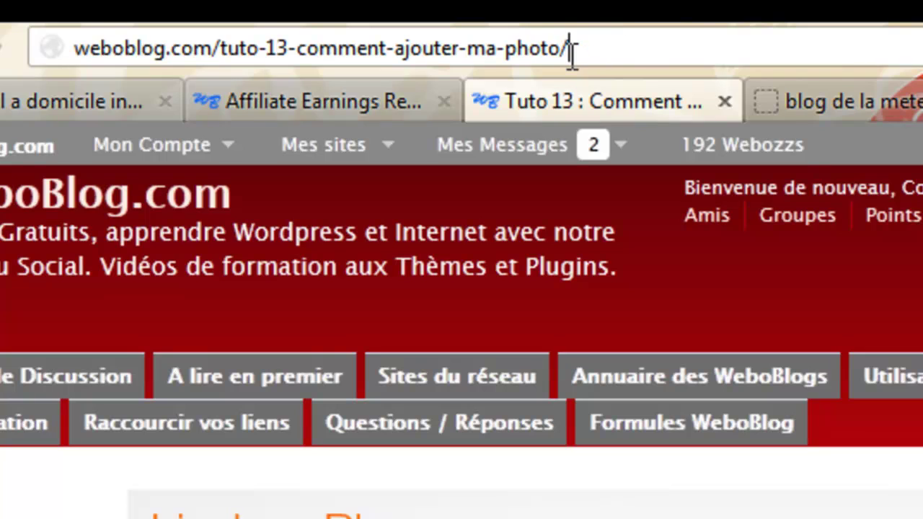
pyautogui.hotkey('ctrl', 'v')
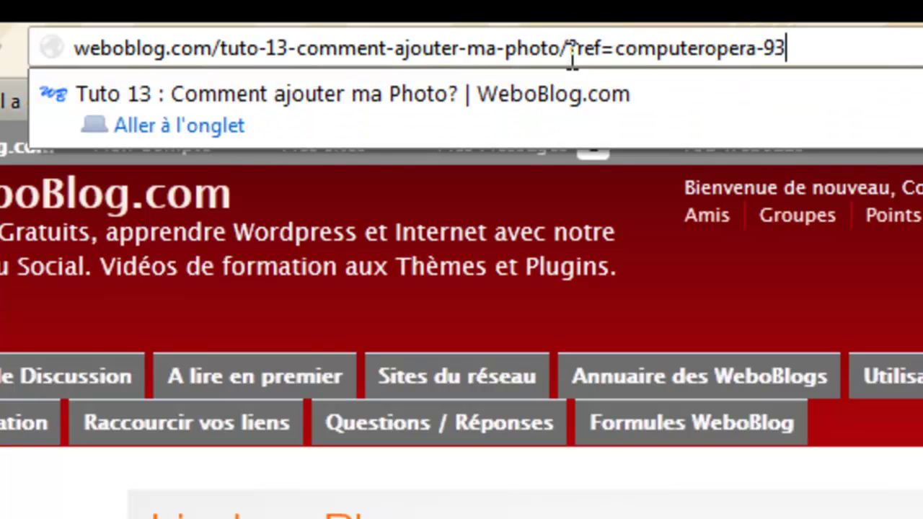
pyautogui.press('Return')
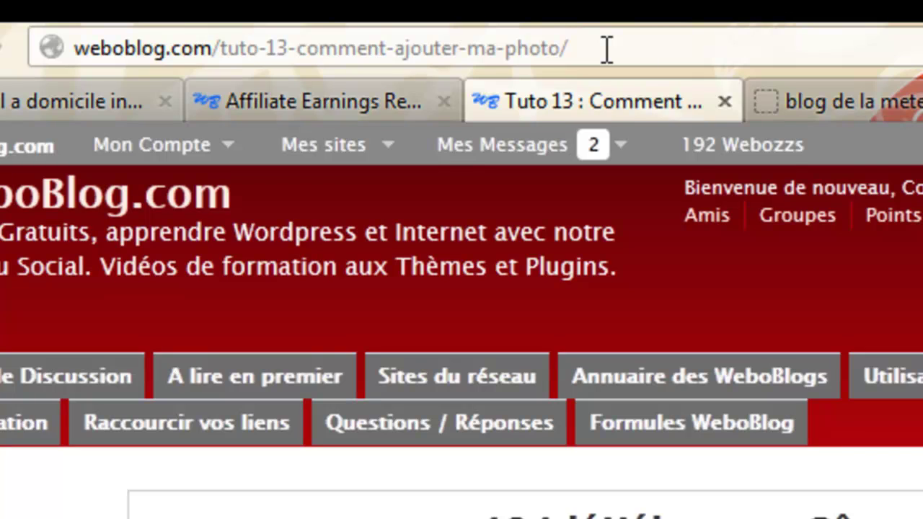
pyautogui.click(839, 105)
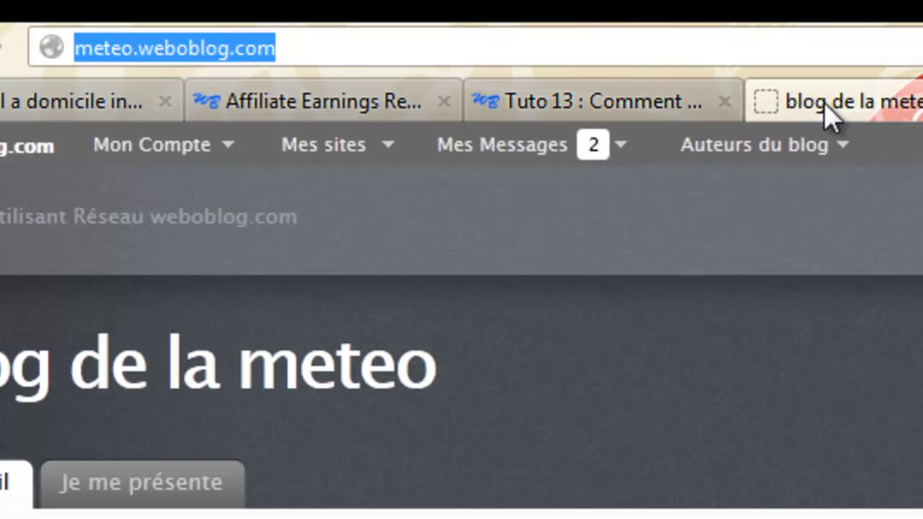
pyautogui.click(326, 48)
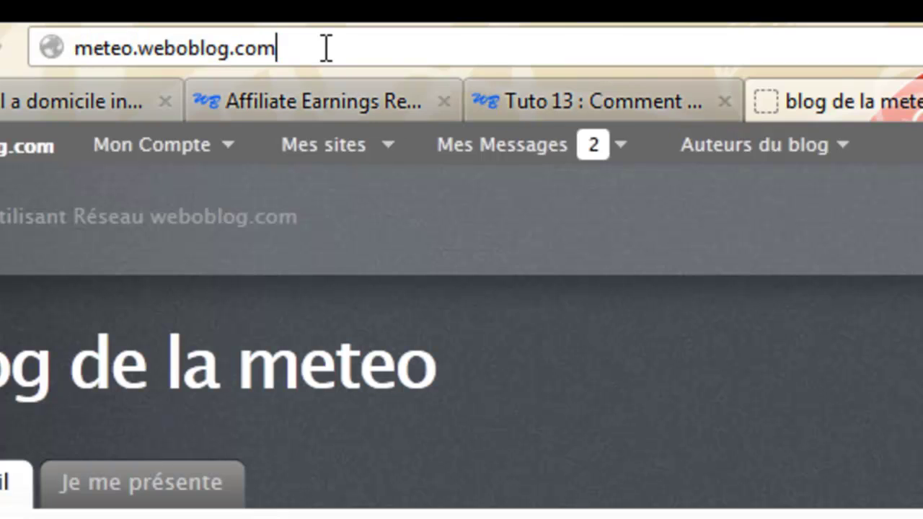
pyautogui.rightClick(326, 48)
pyautogui.click(422, 200)
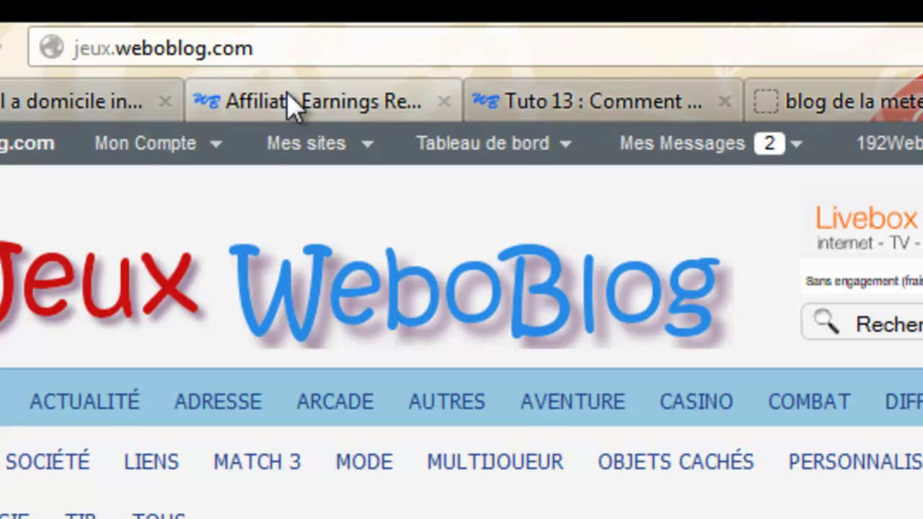
pyautogui.doubleClick(267, 48)
pyautogui.click(267, 48)
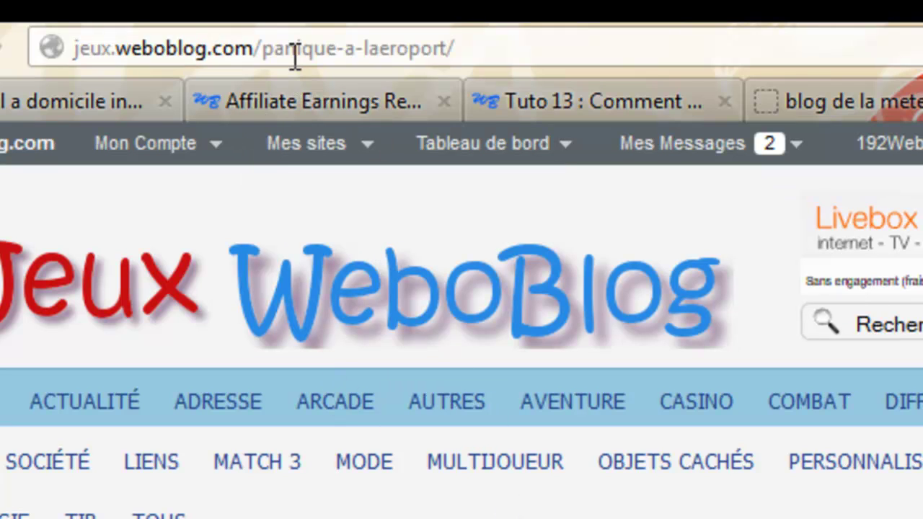
pyautogui.click(480, 48)
pyautogui.click(480, 48)
pyautogui.rightClick(480, 49)
pyautogui.click(559, 202)
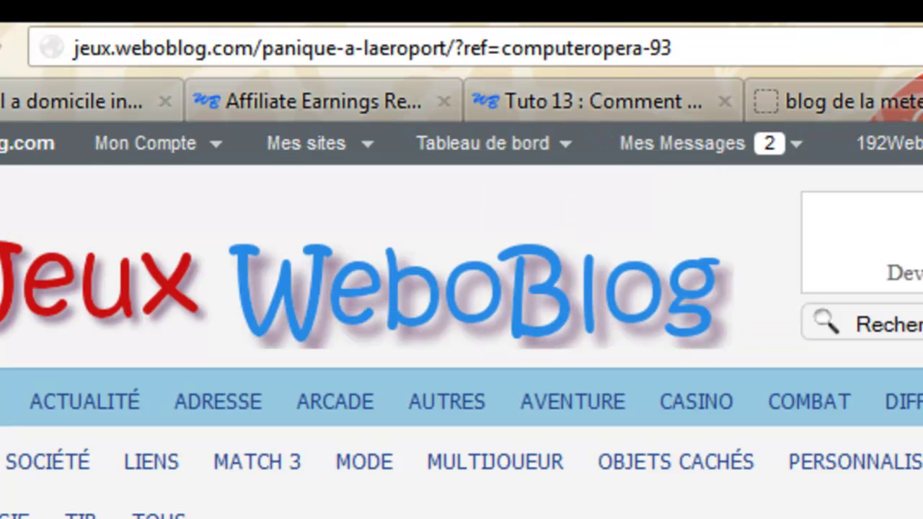
pyautogui.press('Return')
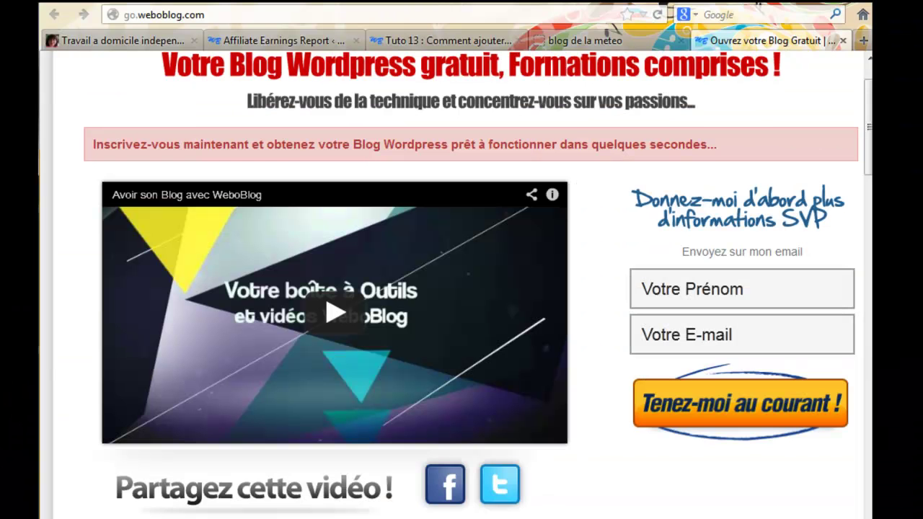